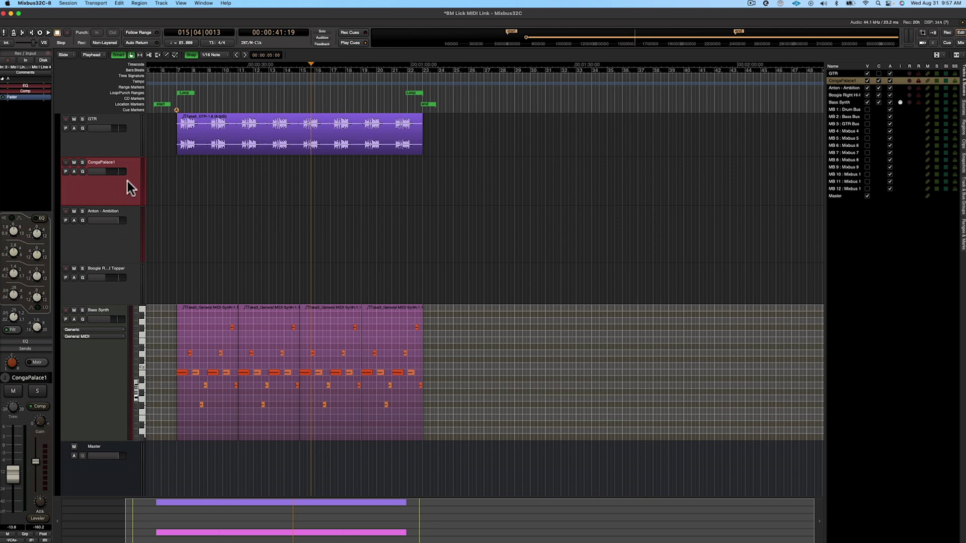
# Step: Bring up the full Mixer with all track strips, the Drum, Bass and GTR buses, and Master
pyautogui.hotkey('ctrl', 'c')
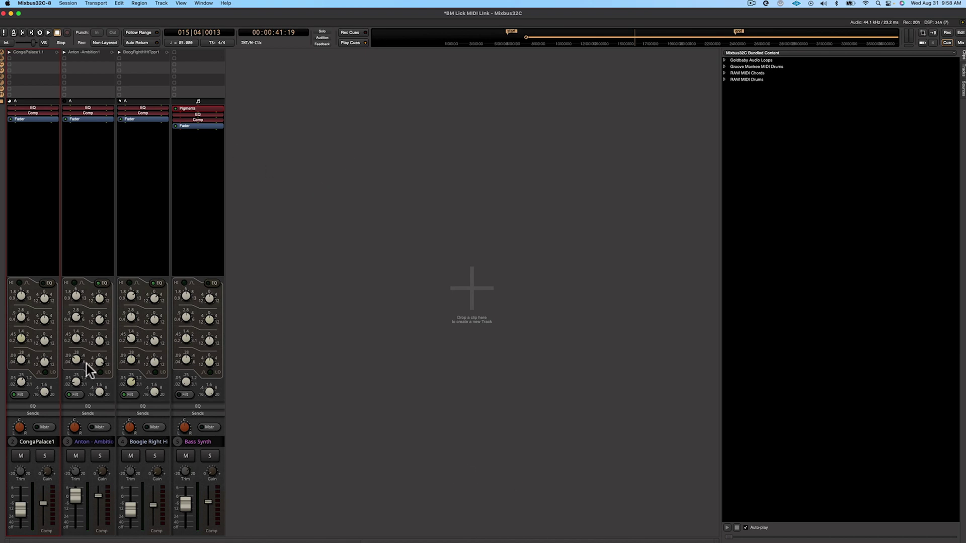
pyautogui.hotkey('ctrl', 'm')
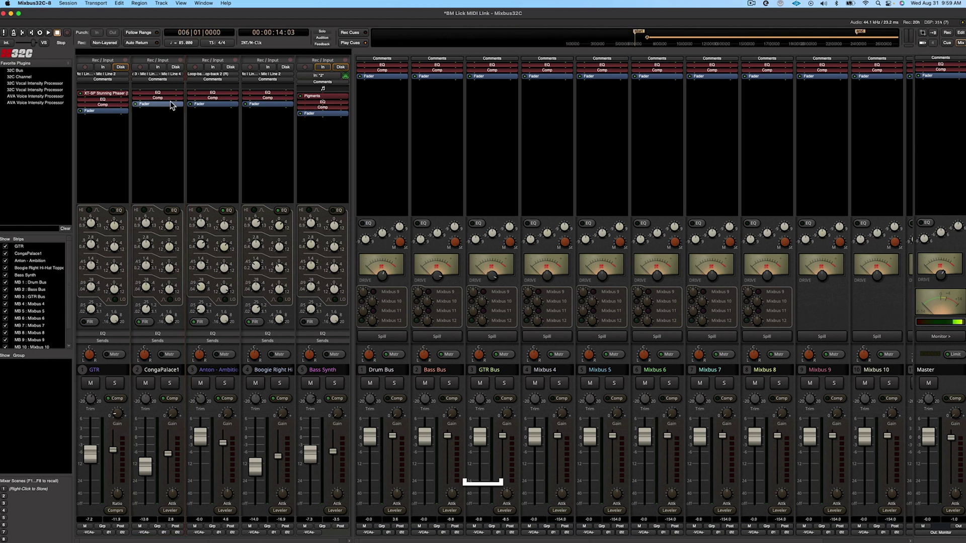
# Step: Play the session while checking the Cue and Mixer pages, then set the playhead near 00:00:39
pyautogui.press('space')
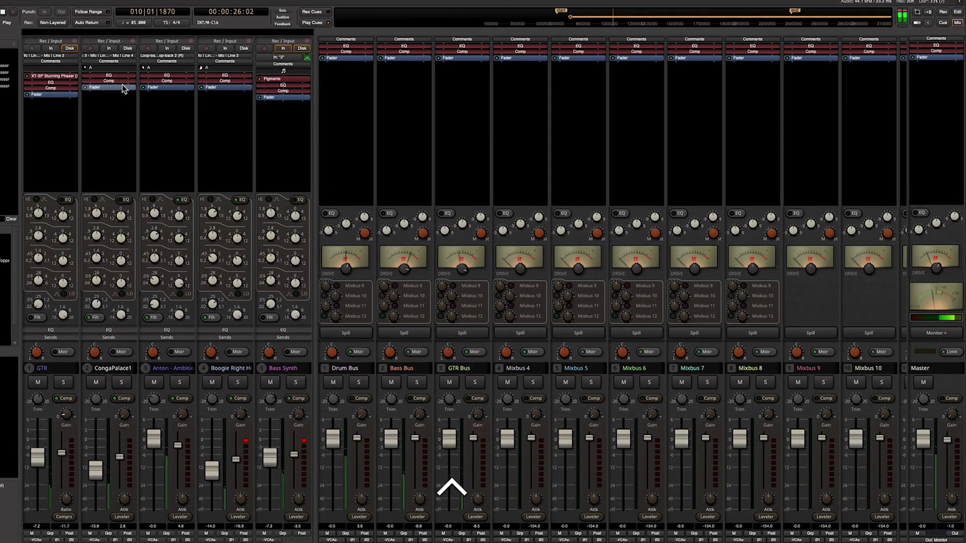
pyautogui.hotkey('ctrl', 'c')
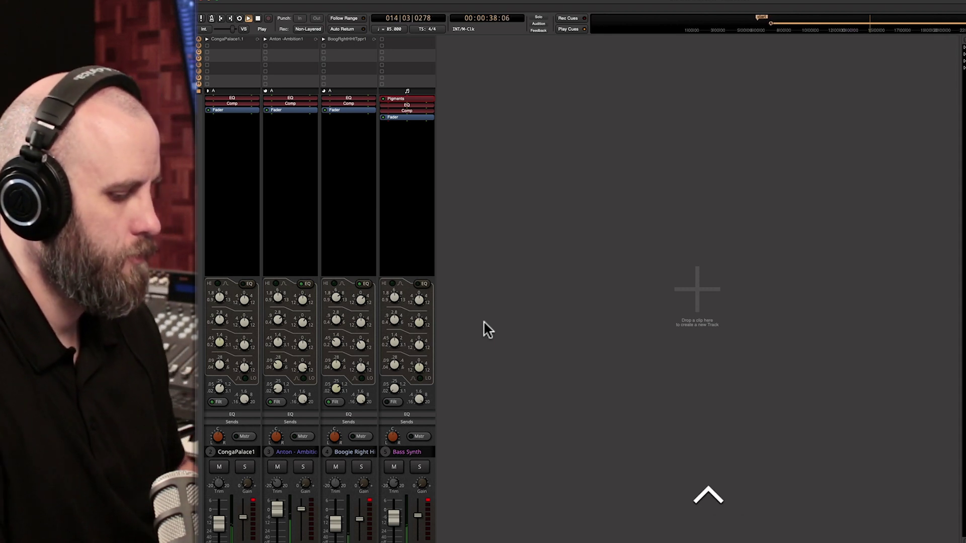
pyautogui.hotkey('ctrl', 'm')
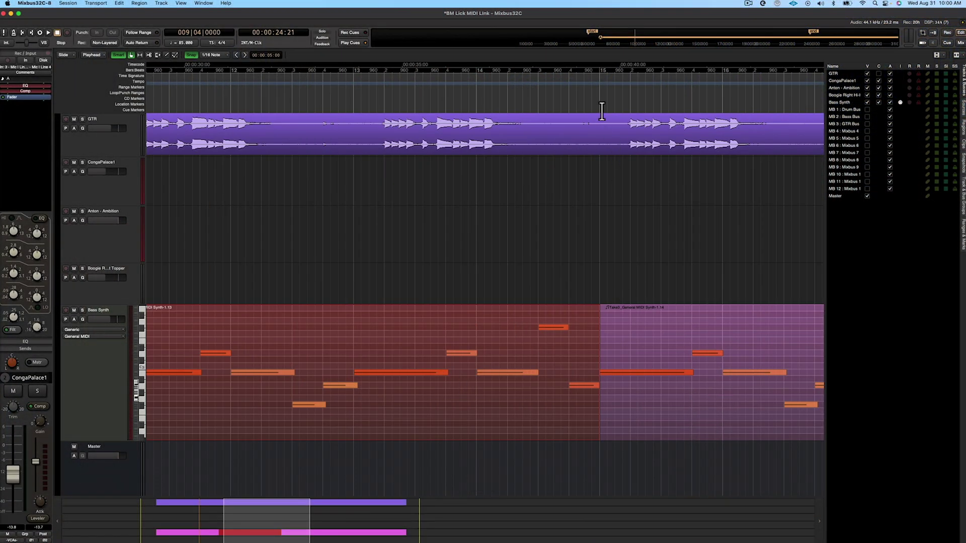
pyautogui.click(593, 109)
# Step: Zoom in and trim Synth-1.13's notes, shortening the upper note and starting the lower one later
pyautogui.press('=')
pyautogui.press('=')
pyautogui.press('=')
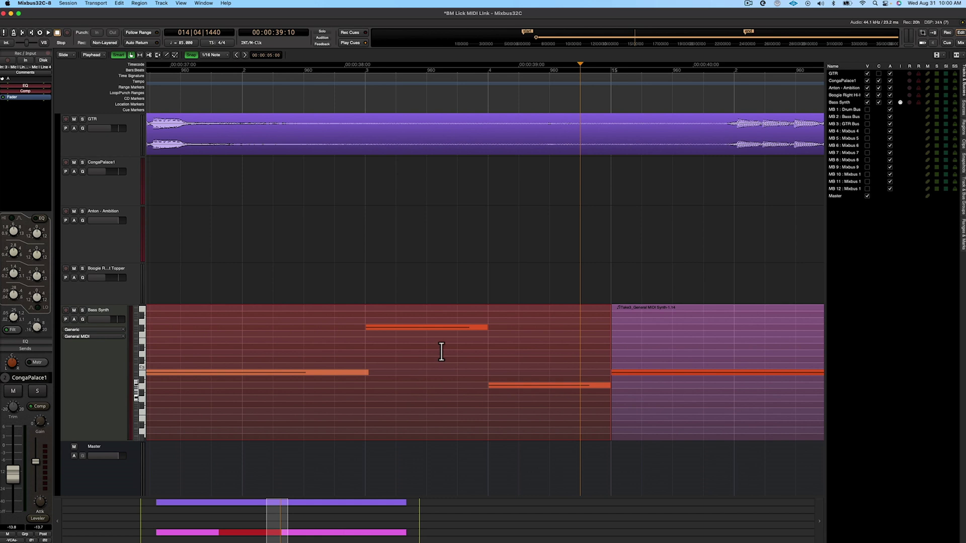
pyautogui.press('e')
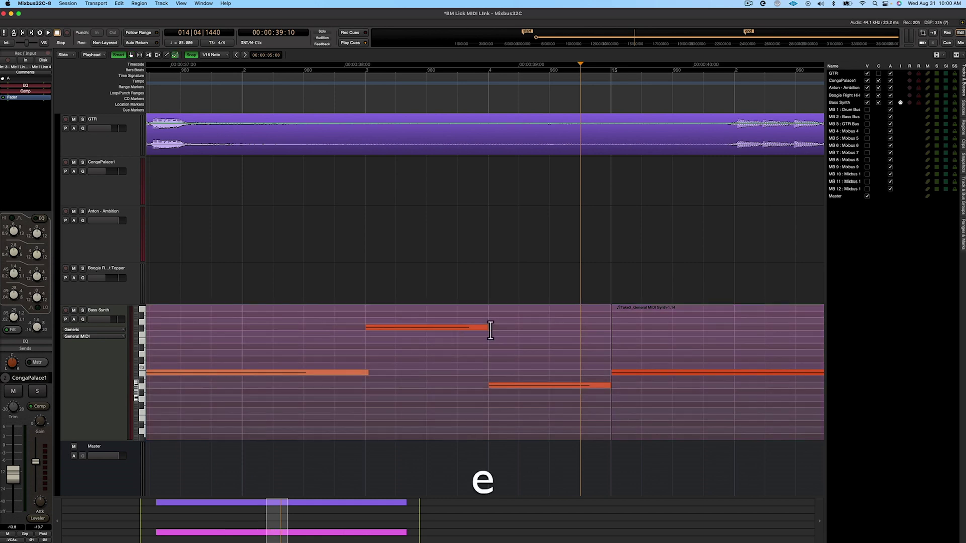
pyautogui.moveTo(487, 327); pyautogui.dragTo(429, 340)
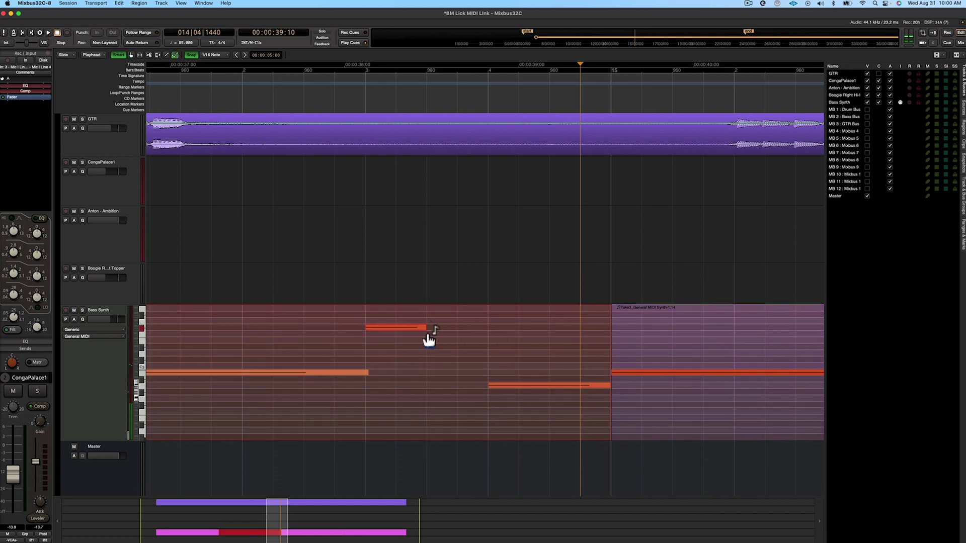
pyautogui.moveTo(492, 387)
pyautogui.mouseDown()
pyautogui.moveTo(568, 388)
pyautogui.moveTo(554, 389)
pyautogui.mouseUp()
# Step: Draw new E3 and D3 notes stepping down toward the region's end, then play it back
pyautogui.press('d')
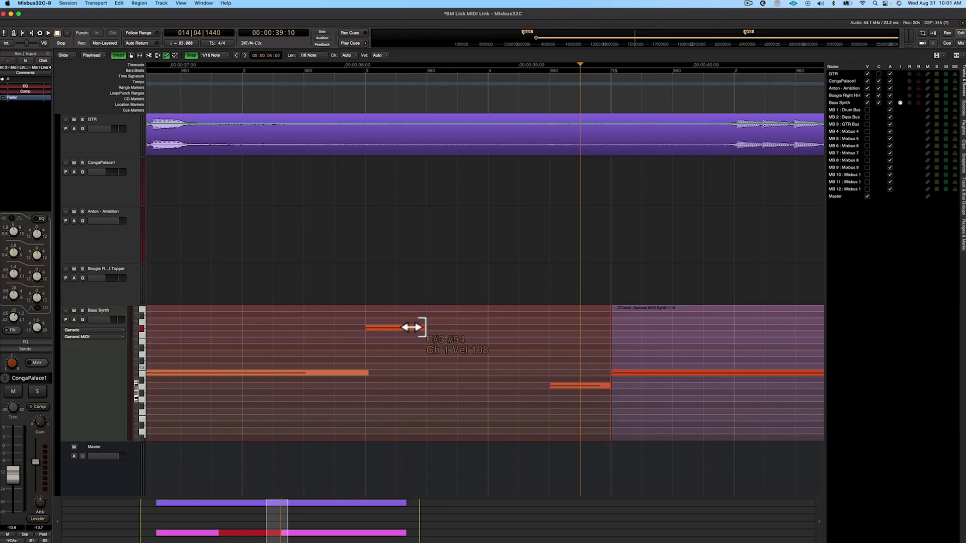
pyautogui.moveTo(443, 355); pyautogui.dragTo(429, 330)
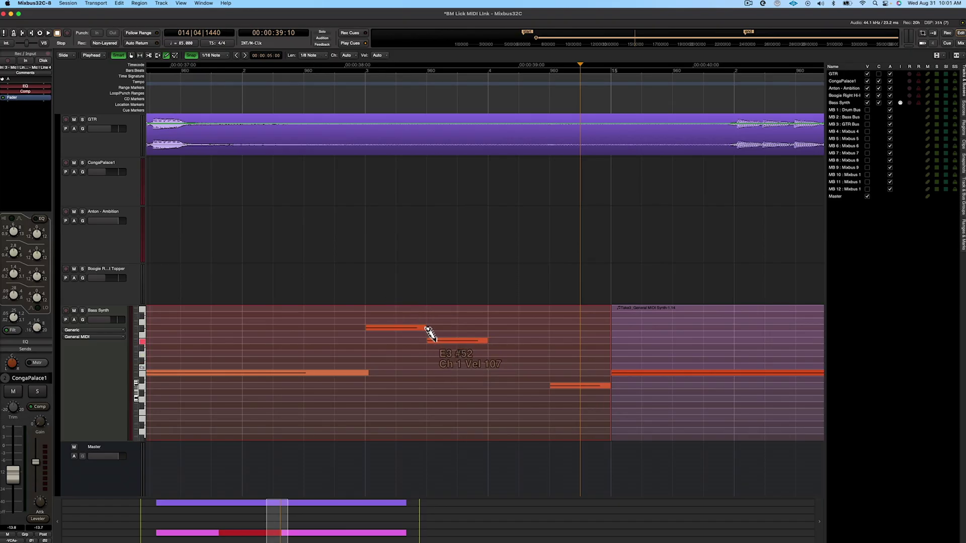
pyautogui.click(487, 339)
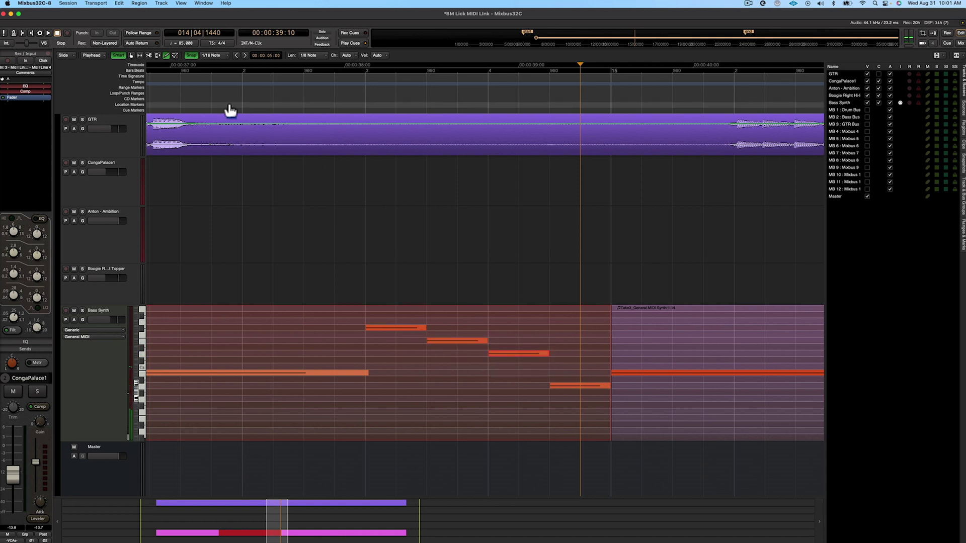
pyautogui.press('space')
# Step: Replay from the loop start, stop playback, and undo the notes added to the linked regions
pyautogui.scroll(-2, 201, 101)
pyautogui.click(319, 96)
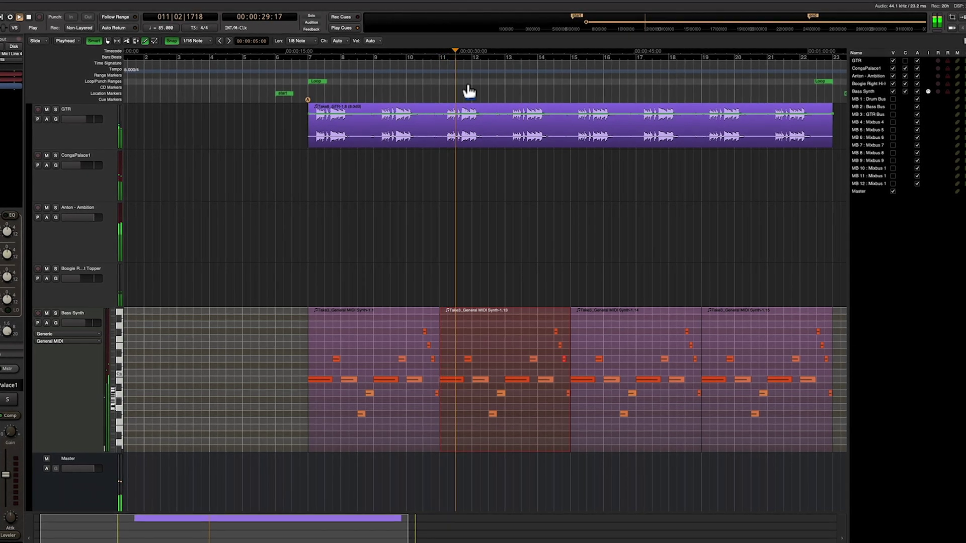
pyautogui.press('space')
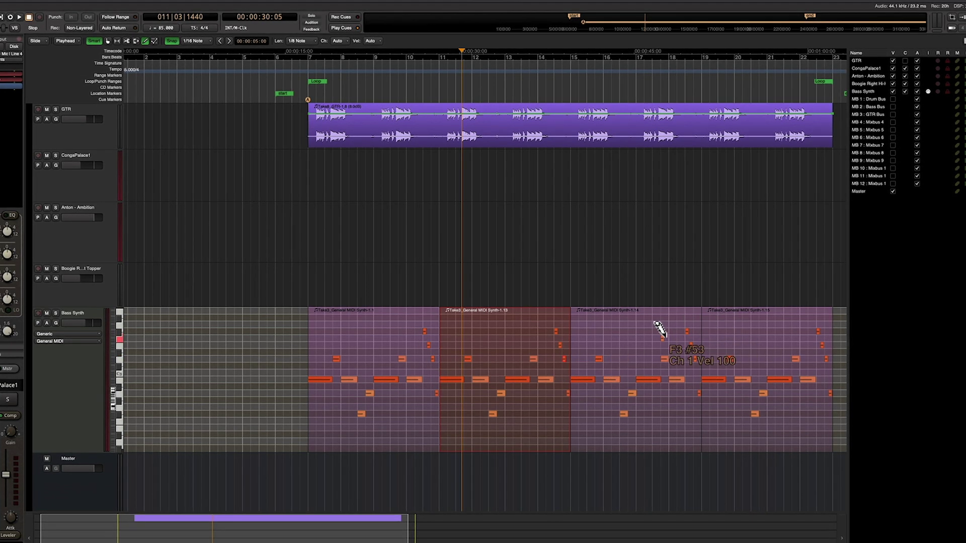
pyautogui.press('e')
pyautogui.hscroll(2, 475, 432)
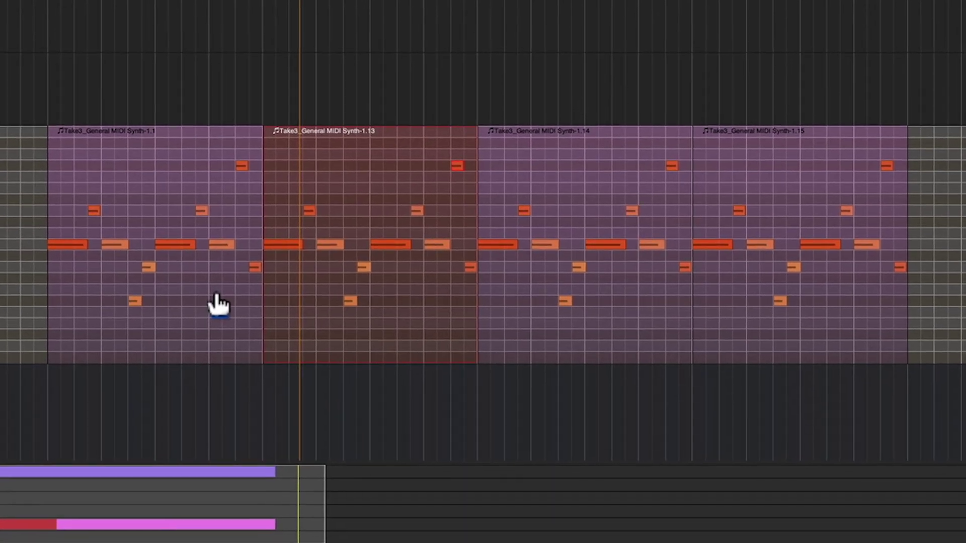
# Step: Select the last three Bass Synth regions and unlink them from their other copies
pyautogui.press('g')
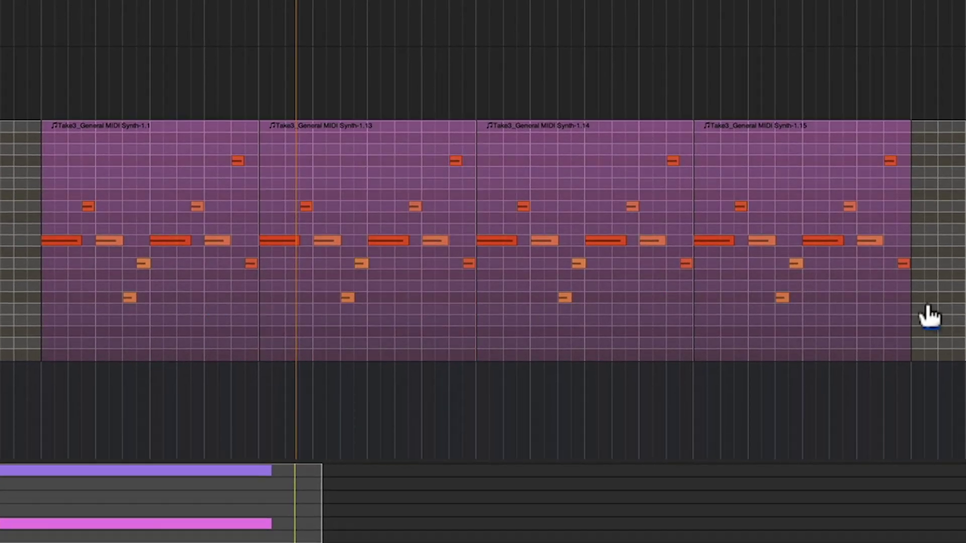
pyautogui.moveTo(925, 300); pyautogui.dragTo(349, 301)
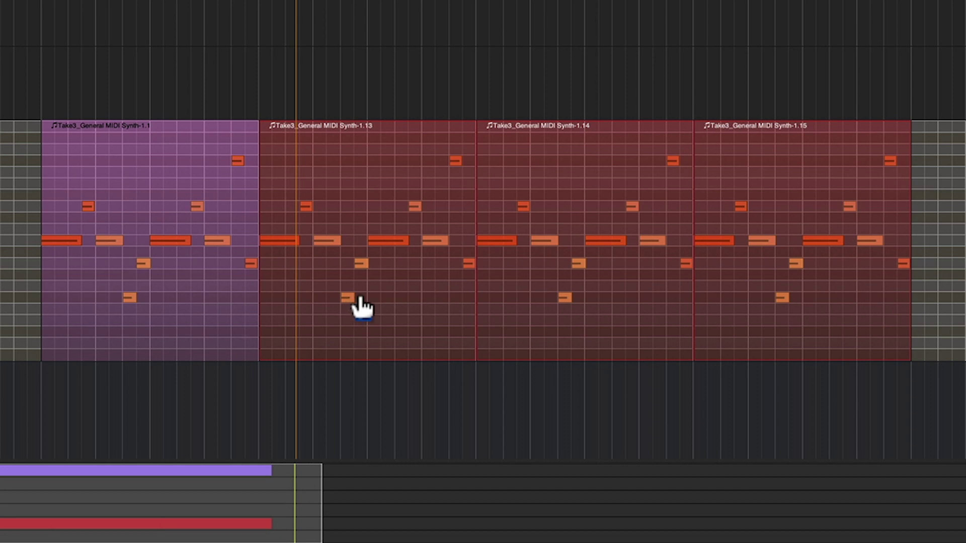
pyautogui.rightClick(360, 297)
pyautogui.moveTo(410, 300)
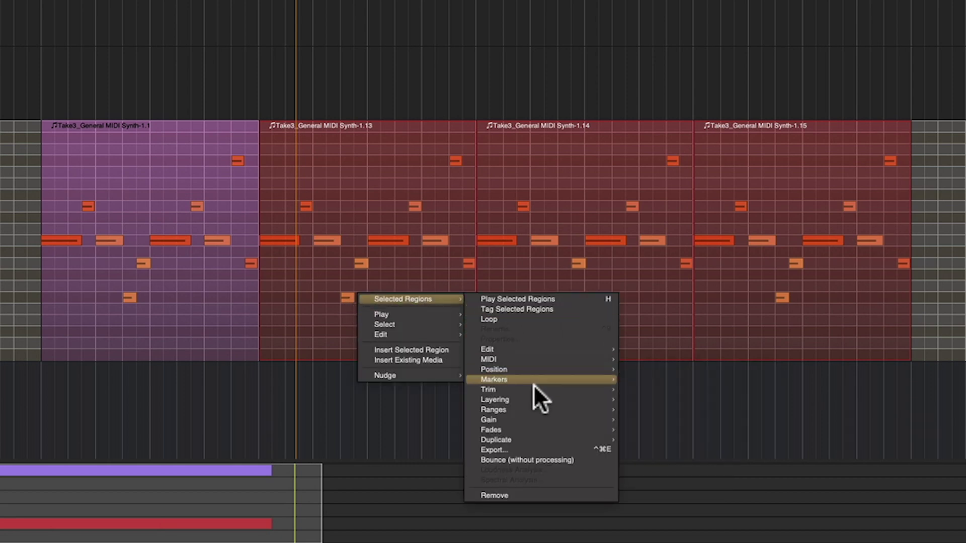
pyautogui.moveTo(536, 356)
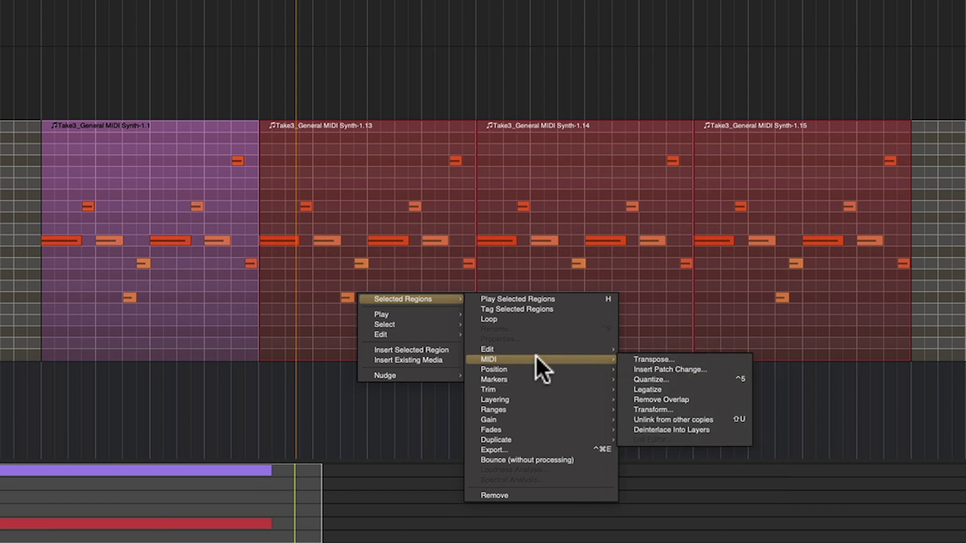
pyautogui.click(698, 420)
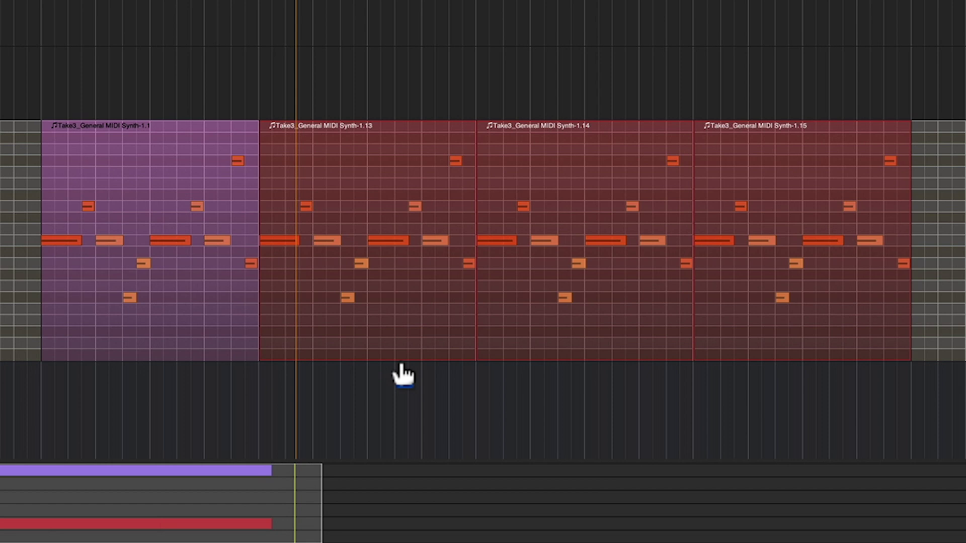
pyautogui.hotkey('shift', 'u')
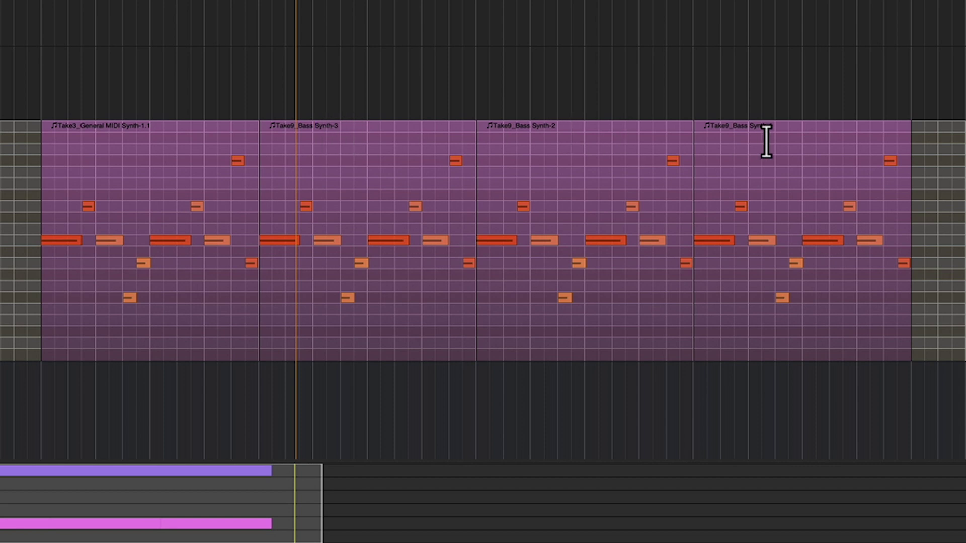
# Step: Zoom in on Take9_Bass Synth-3 and shorten its top note
pyautogui.click(448, 334)
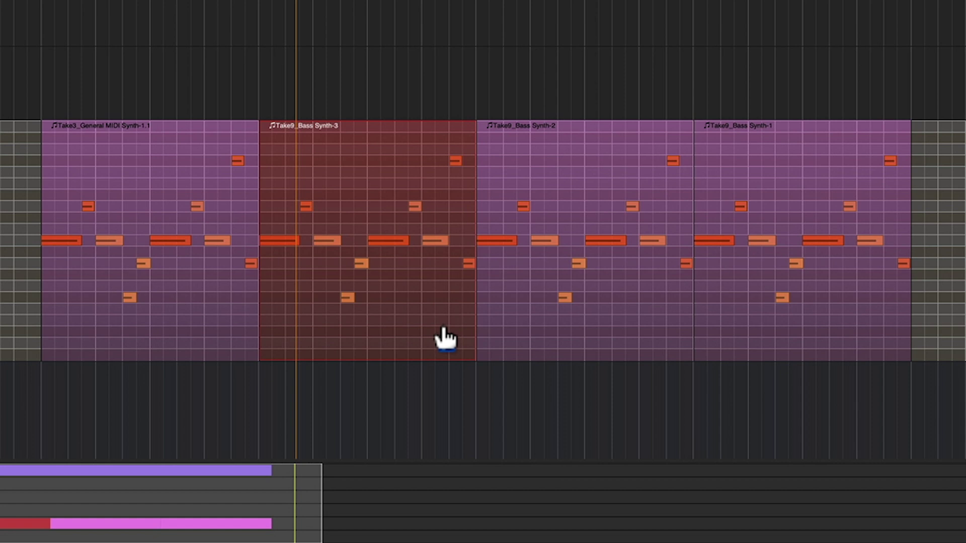
pyautogui.press('=')
pyautogui.press('=')
pyautogui.press('=')
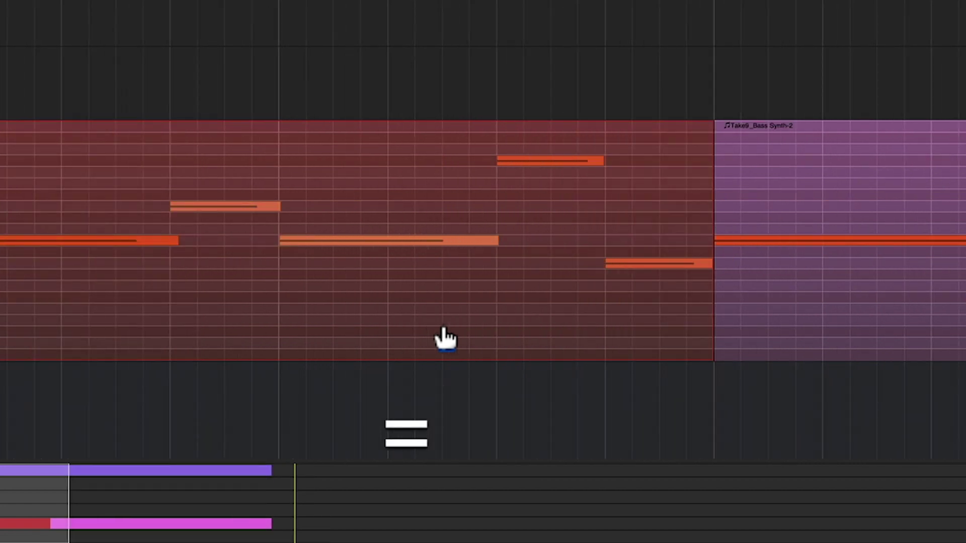
pyautogui.press('e')
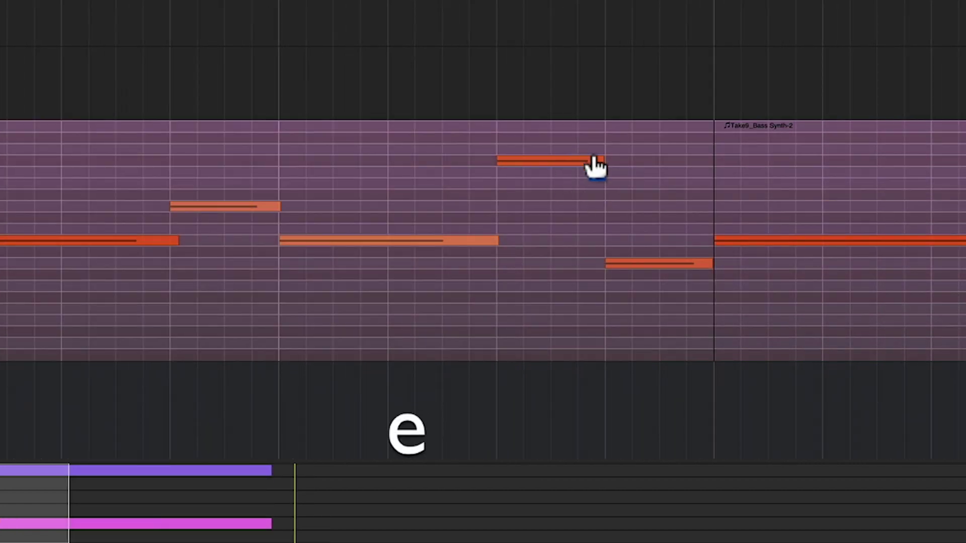
pyautogui.moveTo(603, 161); pyautogui.dragTo(550, 161)
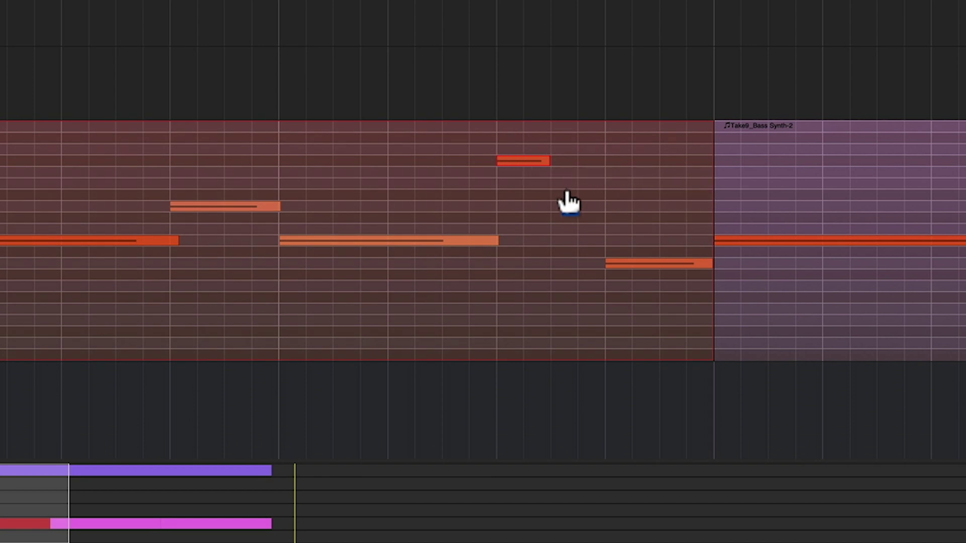
# Step: Draw short notes after the top note, including E3 and a D3, plus a low note
pyautogui.press('d')
pyautogui.click(565, 183)
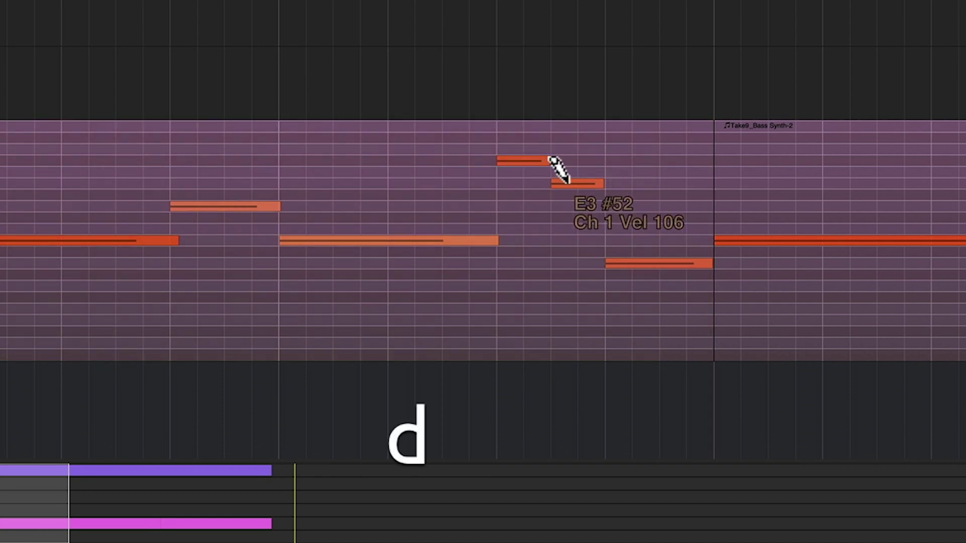
pyautogui.click(618, 195)
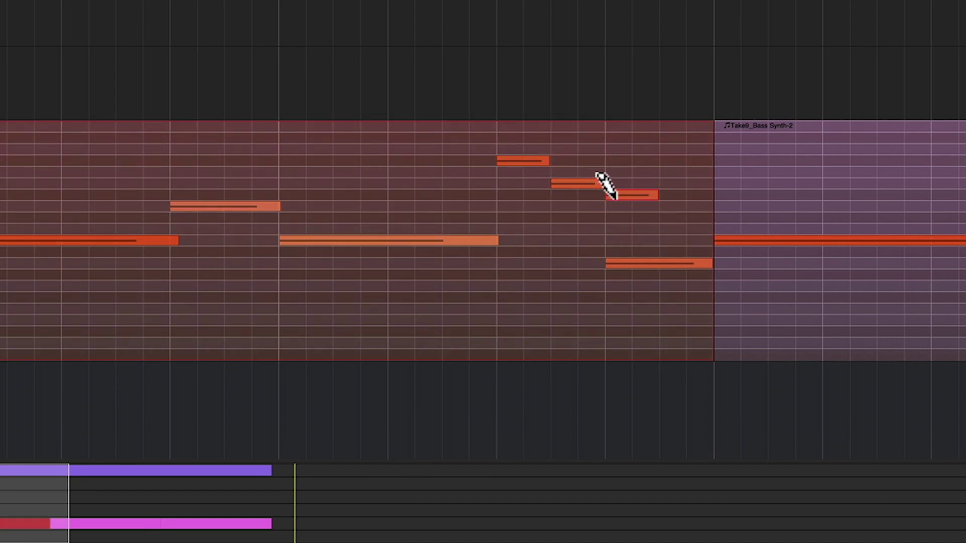
pyautogui.click(612, 263)
pyautogui.moveTo(617, 194); pyautogui.dragTo(630, 208)
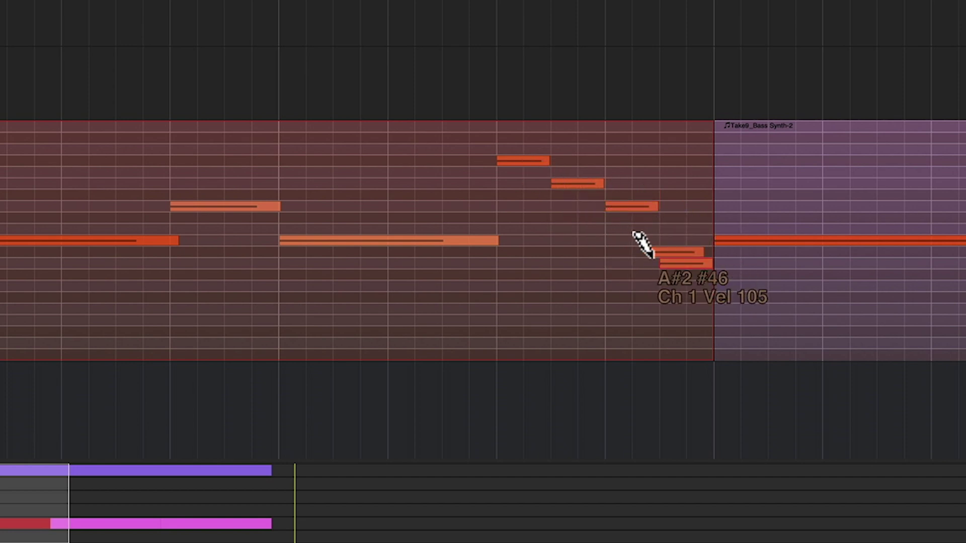
pyautogui.click(613, 263)
# Step: Add a short D3 near the region's end and raise the C#3 note to F3
pyautogui.scroll(-2, 604, 249)
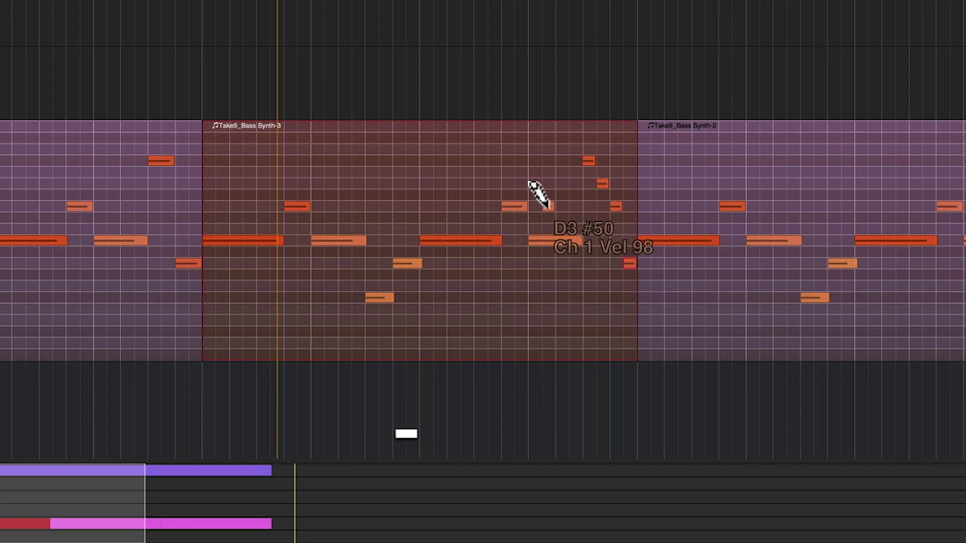
pyautogui.scroll(-2, 539, 195)
pyautogui.scroll(2, 514, 206)
pyautogui.click(336, 206)
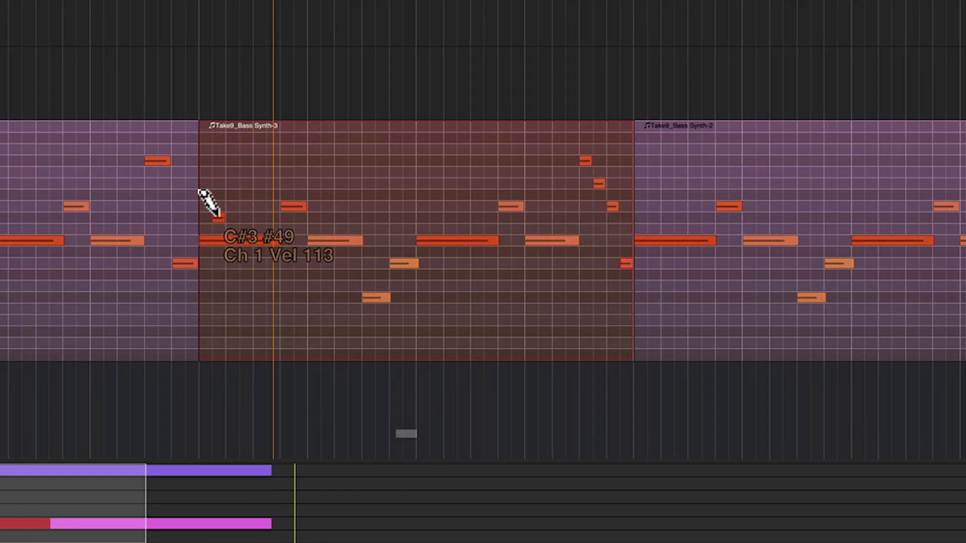
pyautogui.scroll(-2, 209, 203)
pyautogui.moveTo(218, 217)
pyautogui.mouseDown()
pyautogui.moveTo(435, 181)
pyautogui.moveTo(391, 176)
pyautogui.moveTo(411, 160)
pyautogui.moveTo(408, 207)
pyautogui.moveTo(157, 134)
pyautogui.mouseUp()
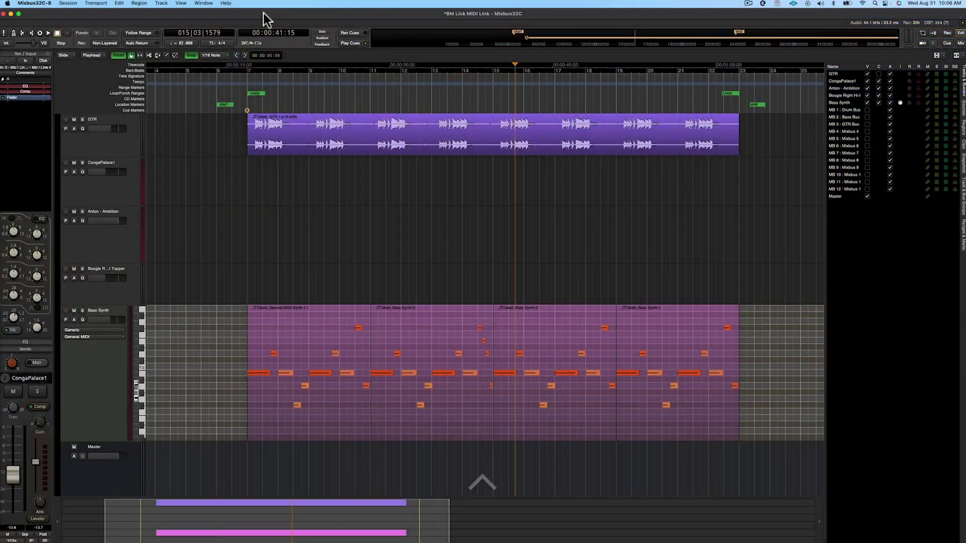
# Step: Open the Session Properties dialog with Ctrl+O
pyautogui.hotkey('ctrl', 'o')
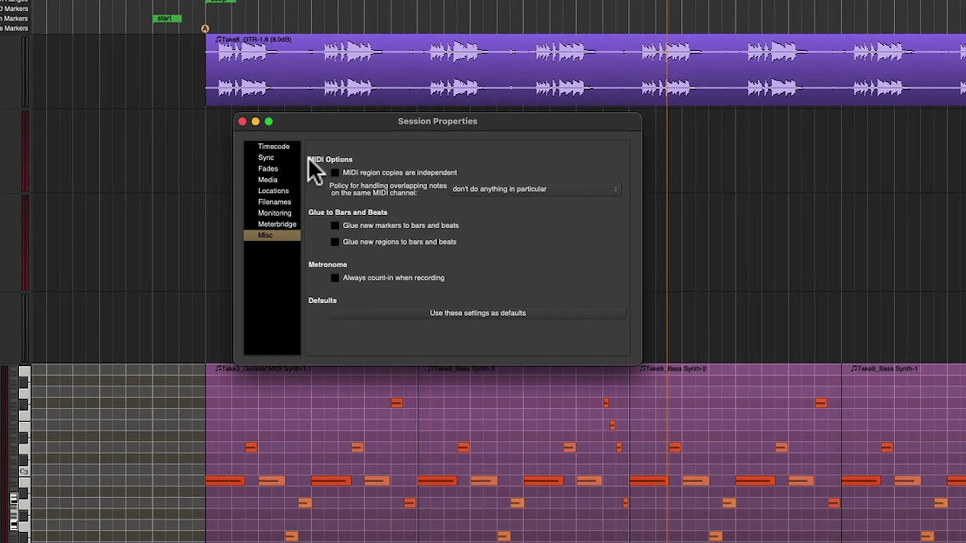